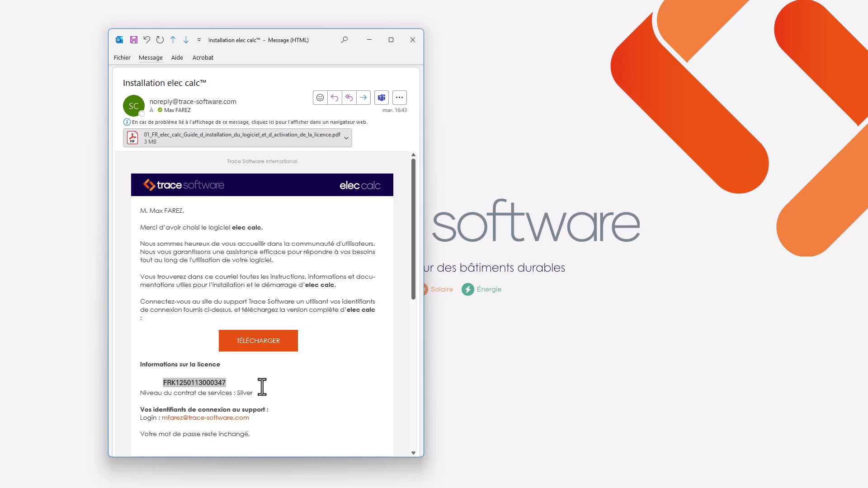
Step: Open the Trace Software support site in the browser from the download link in the installation e-mail
left_click(262, 343)
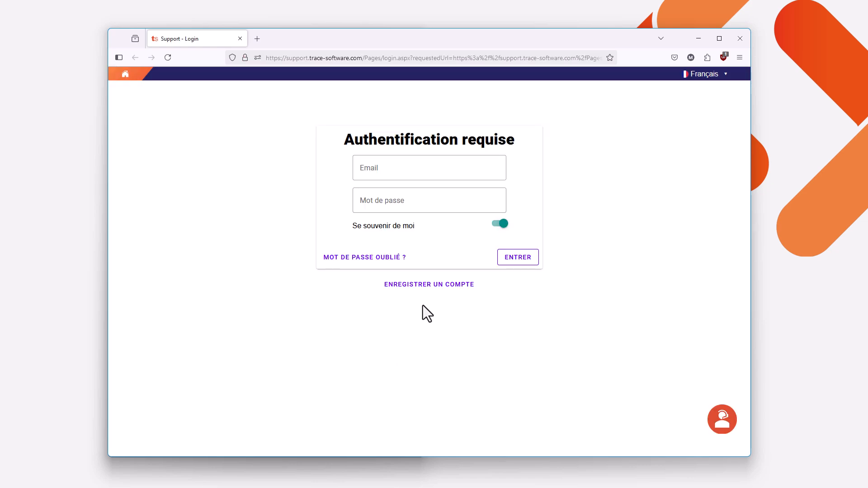
Step: Open the account registration form, fill in the licence number field, and return to the login page without submitting
left_click(425, 290)
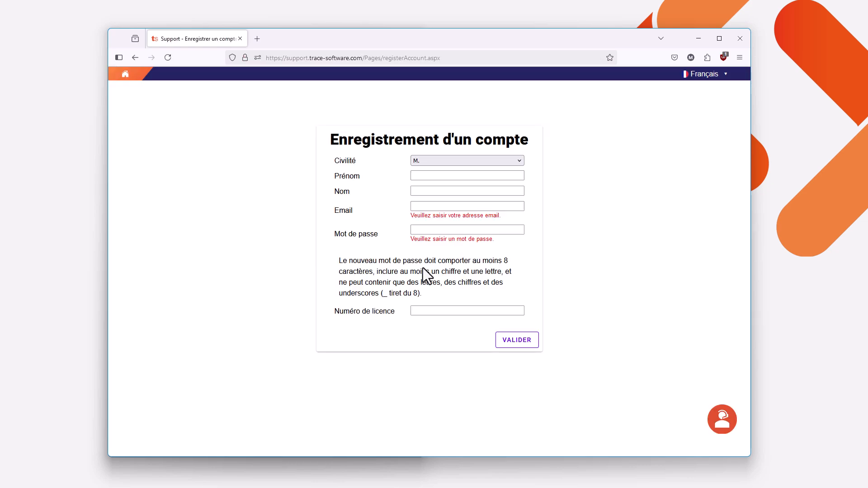
left_click(432, 311)
right_click(433, 309)
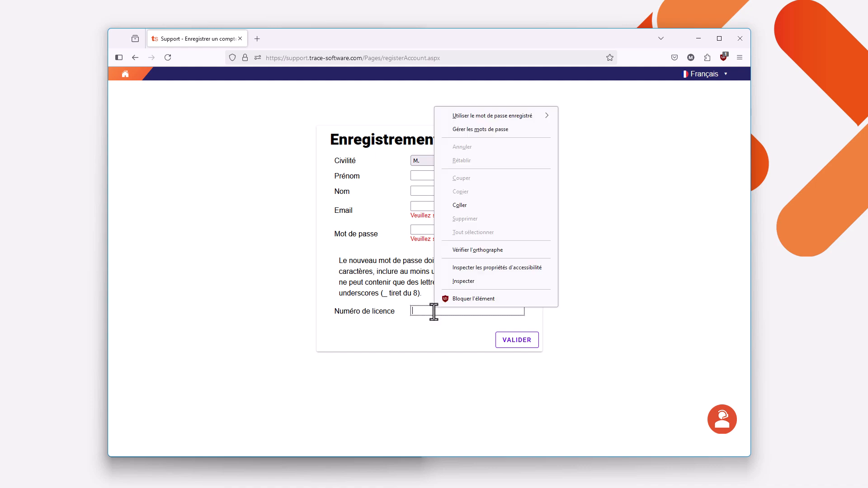
left_click(473, 207)
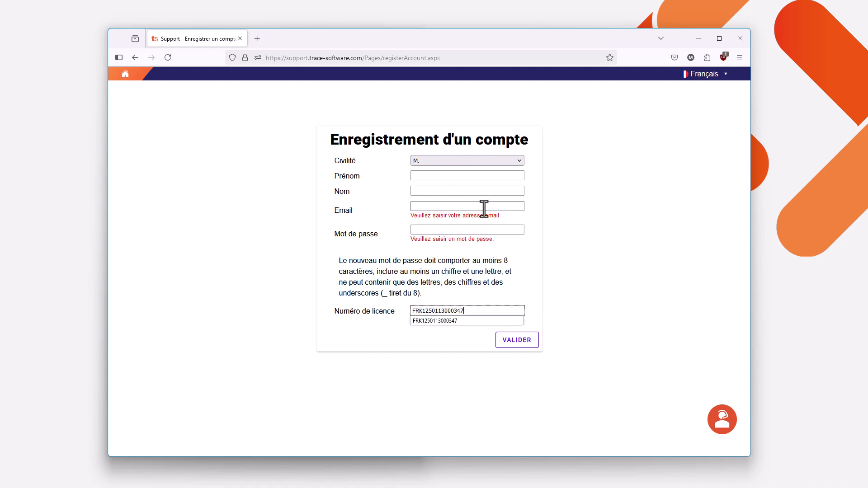
left_click(601, 289)
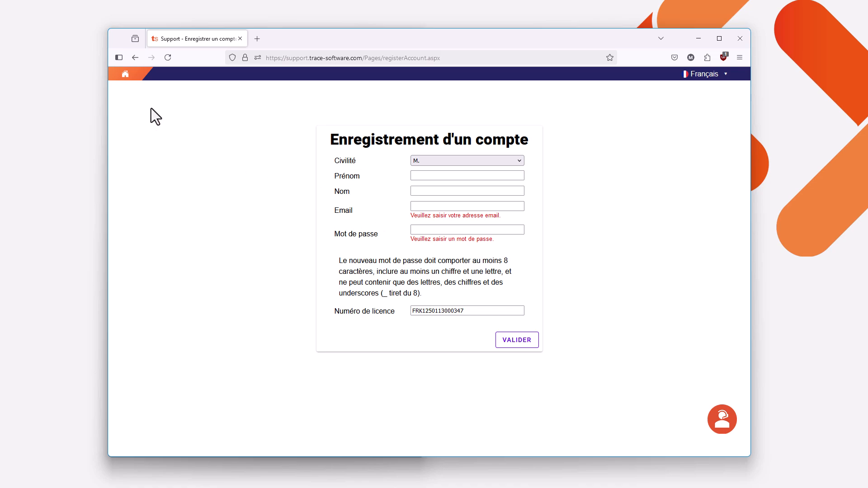
left_click(125, 75)
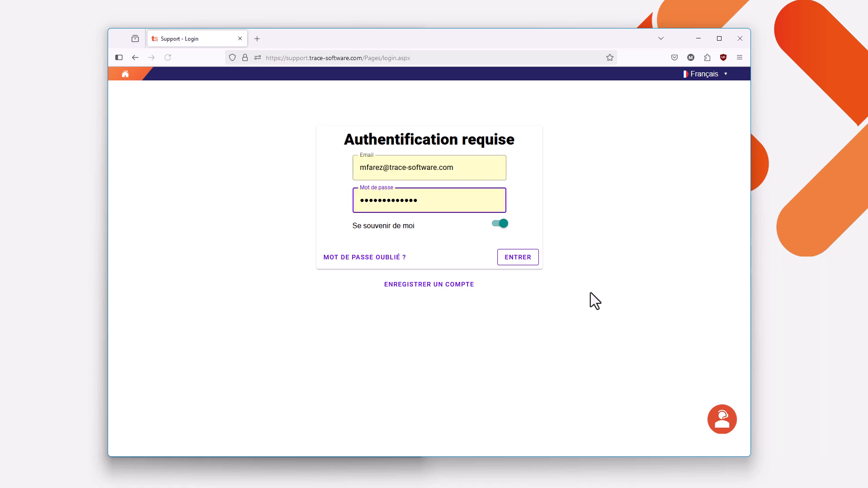
Step: Sign in to the support site with the saved credentials and open the downloads section
left_click(521, 259)
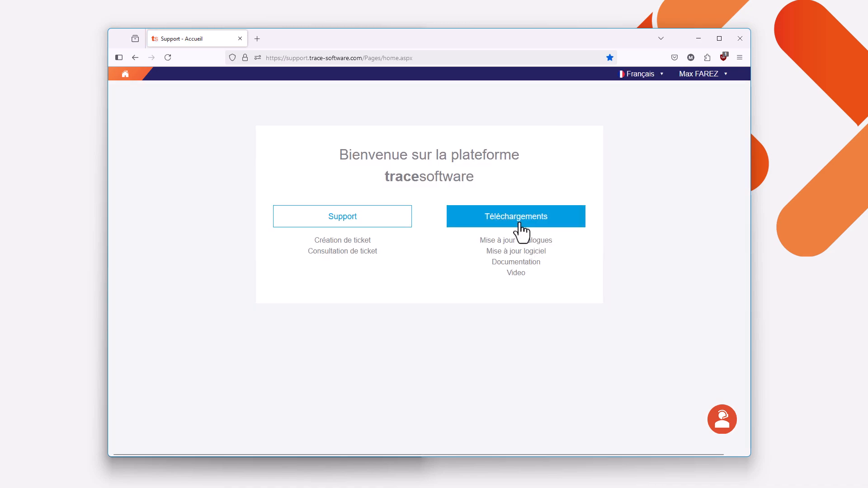
left_click(518, 228)
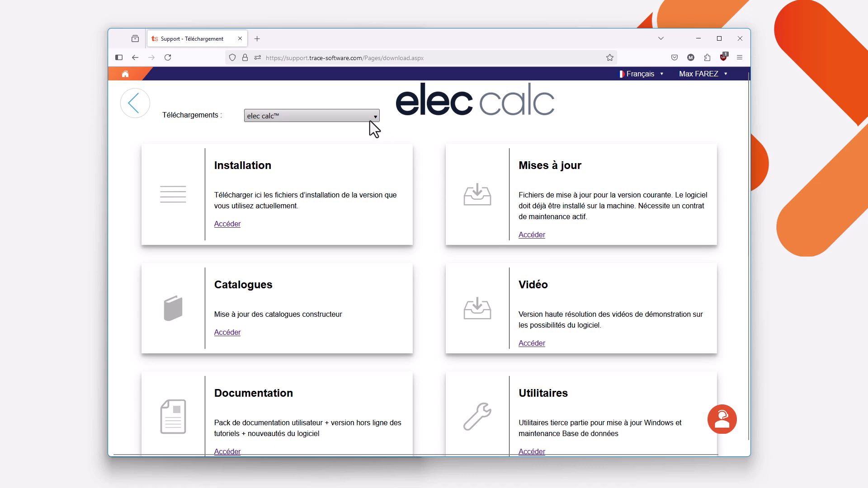
Step: Choose elec calc™ as the product to download and open its installation files
left_click(251, 122)
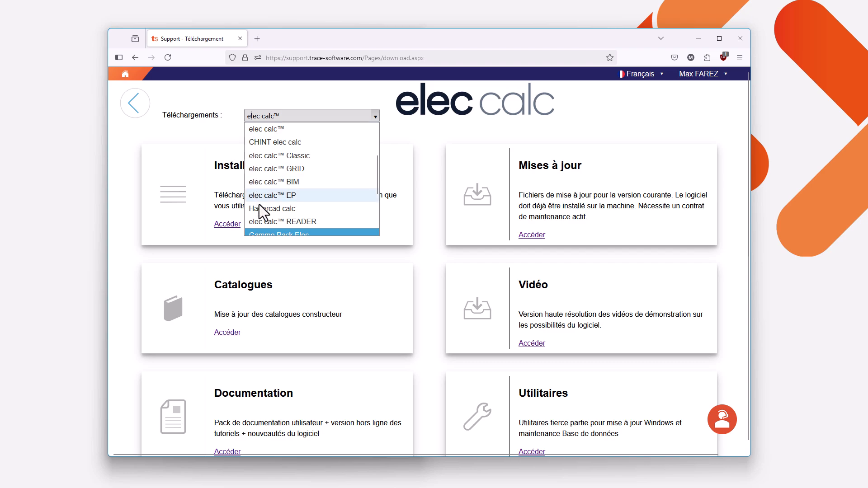
scroll(266, 199, "up", 1)
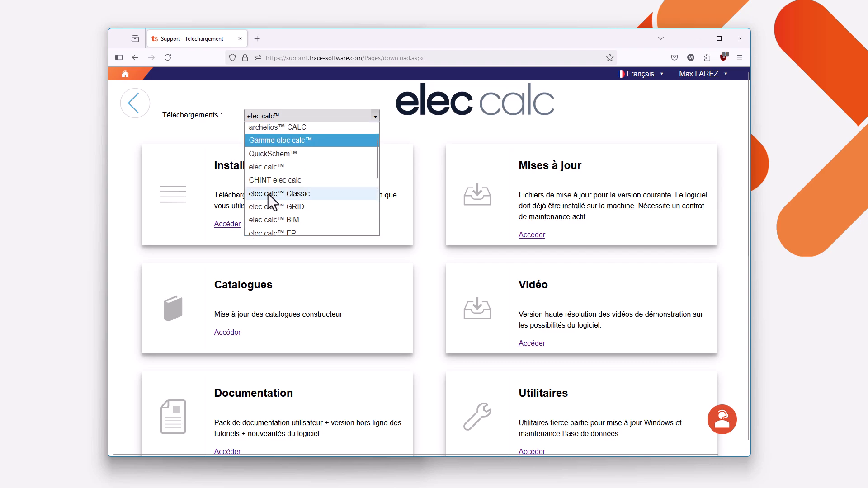
left_click(269, 169)
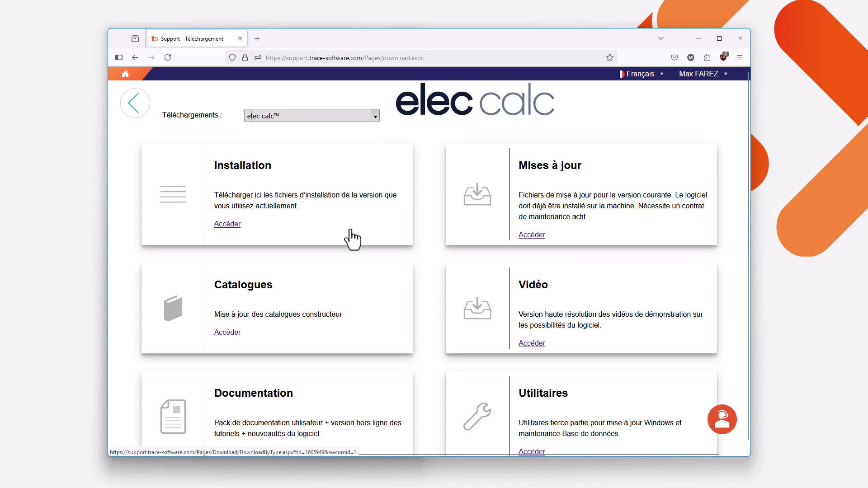
left_click(300, 204)
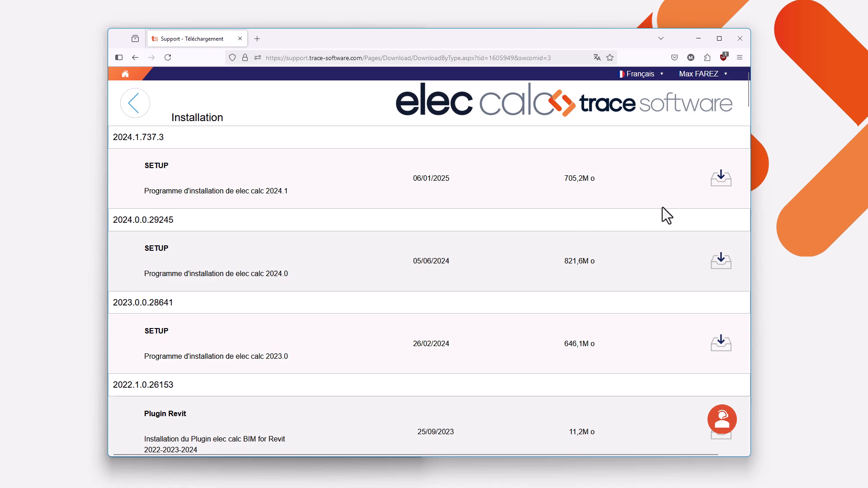
Step: Download the all-languages elec calc 2024.1 setup, version 2024.1.737.3, and close the browser
left_click(722, 181)
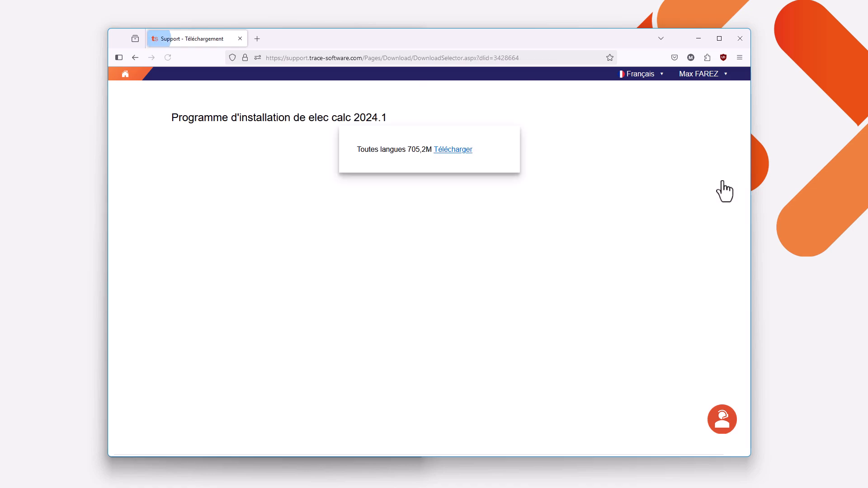
left_click(448, 152)
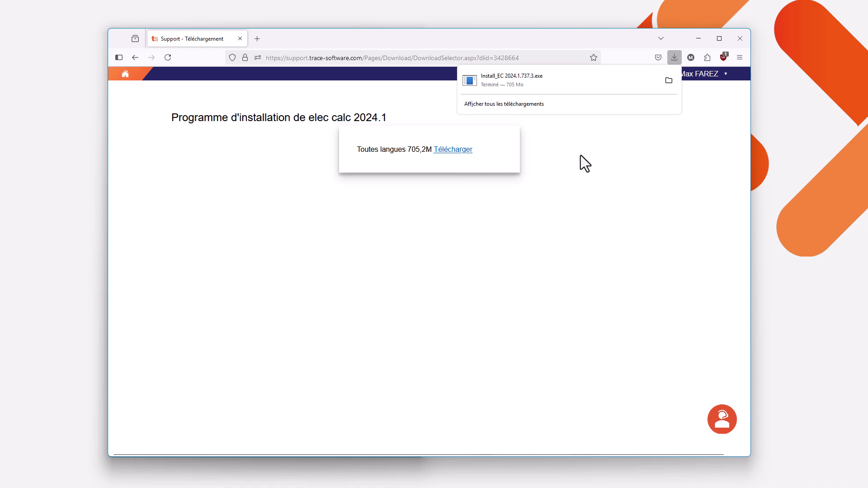
left_click(740, 39)
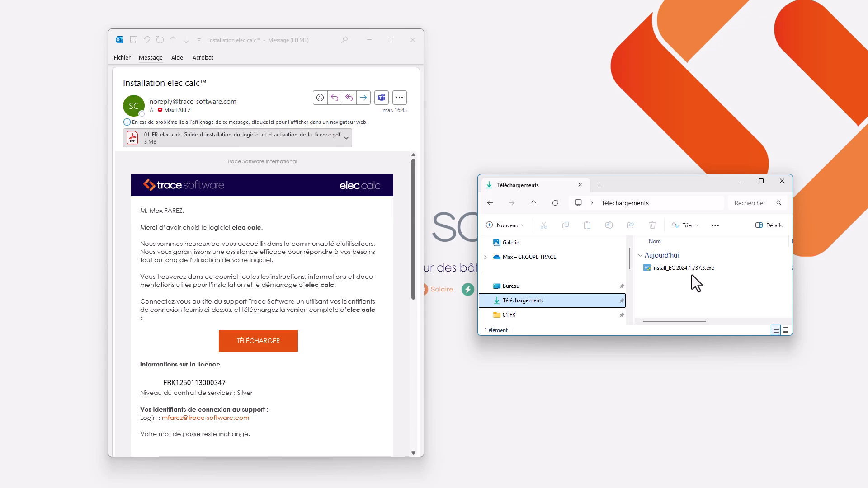
Step: Run Install_EC 2024.1.737.3.exe from the downloads folder and accept the licence terms
double_click(692, 273)
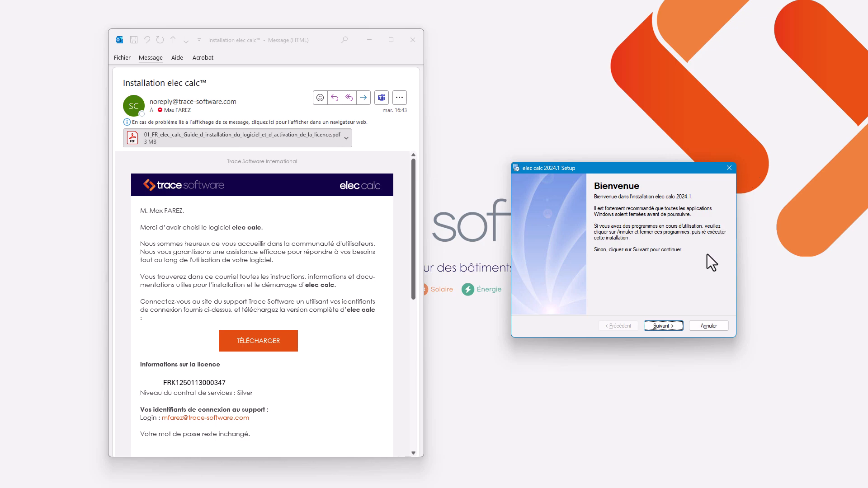
left_click(670, 326)
left_click(593, 298)
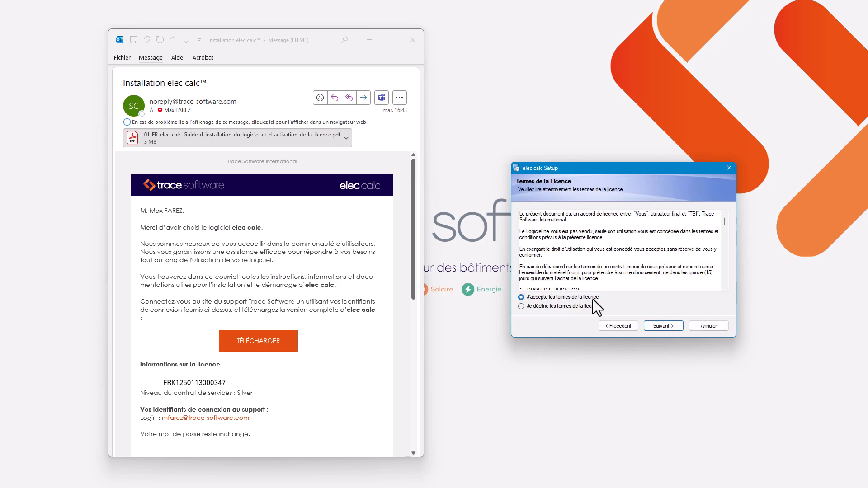
left_click(674, 325)
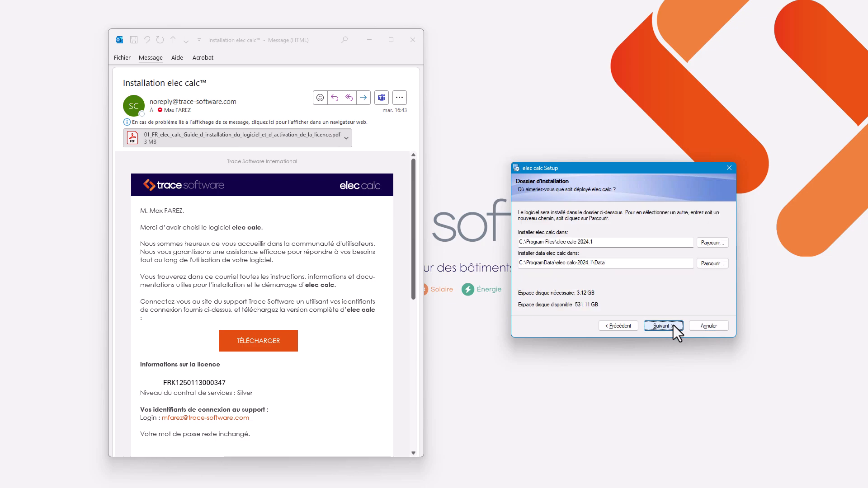
Step: Install elec calc 2024.1 in the default folders with Français as the language and all four packages, and finish the setup
left_click(673, 324)
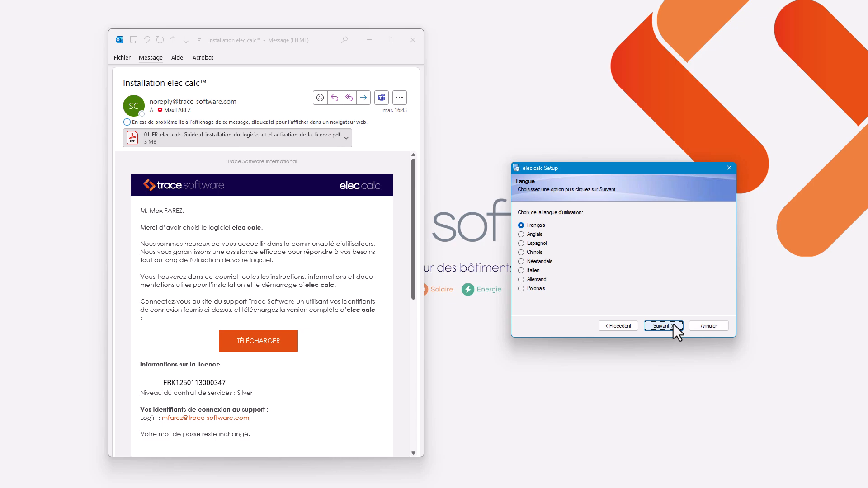
left_click(673, 325)
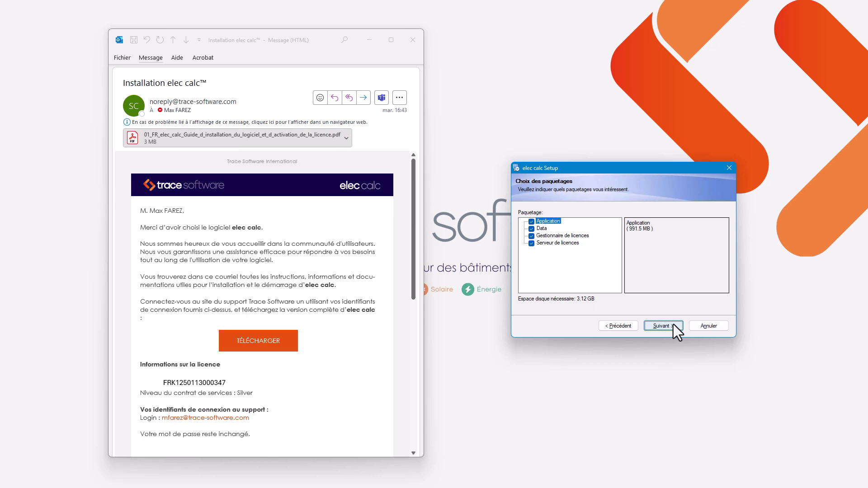
left_click(673, 324)
left_click(674, 324)
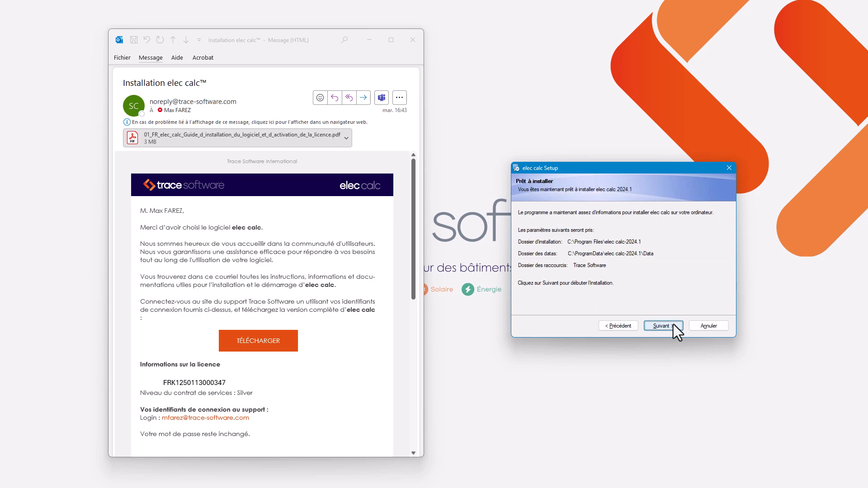
left_click(663, 326)
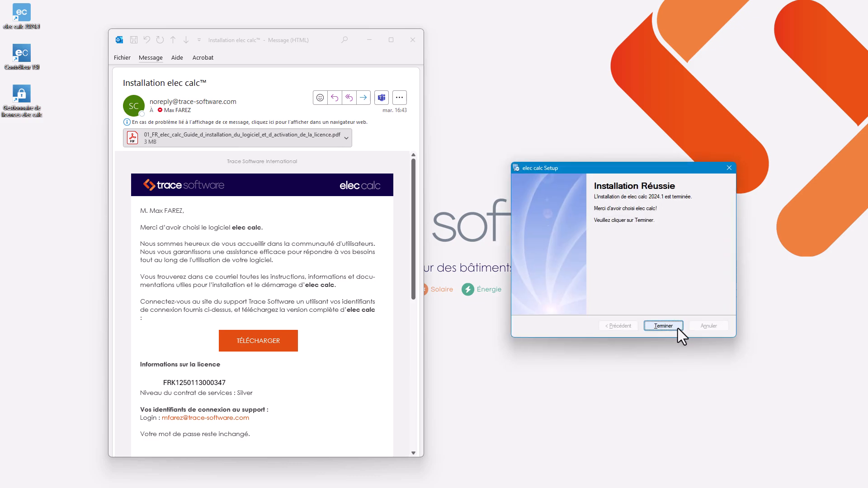
left_click(678, 327)
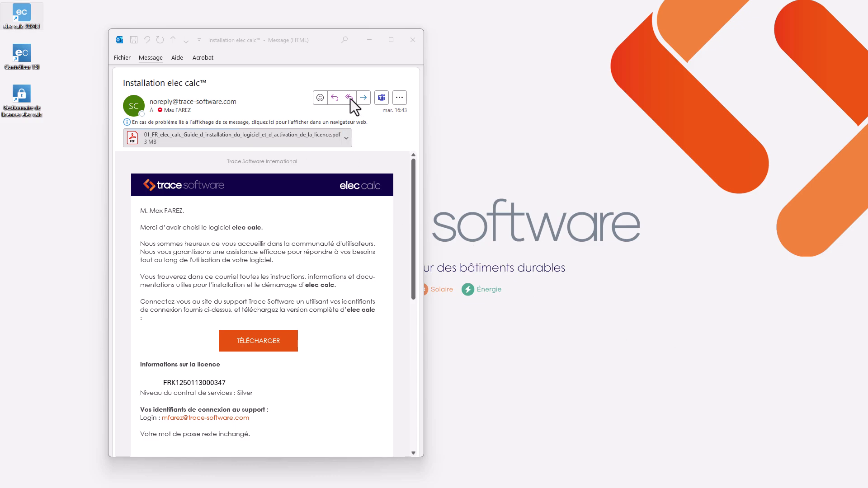
Step: Minimize the e-mail and activate elec calc by pasting the licence number into the licence activation dialog
left_click(368, 39)
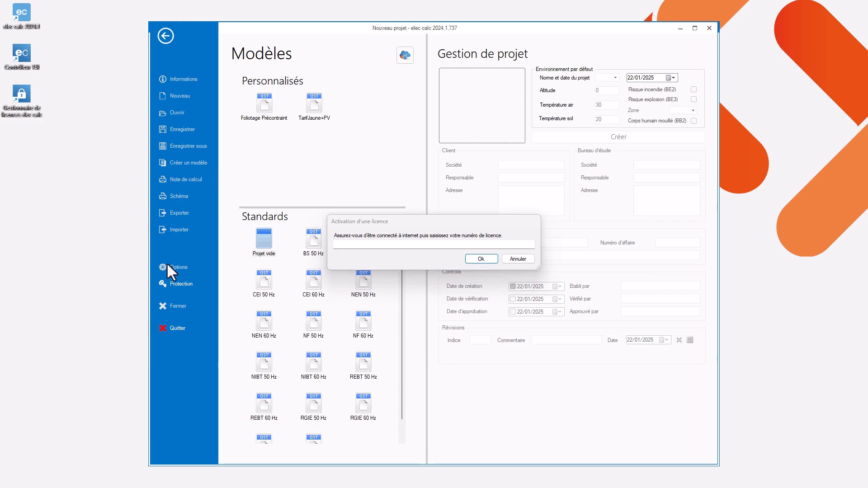
left_click(366, 224)
right_click(366, 244)
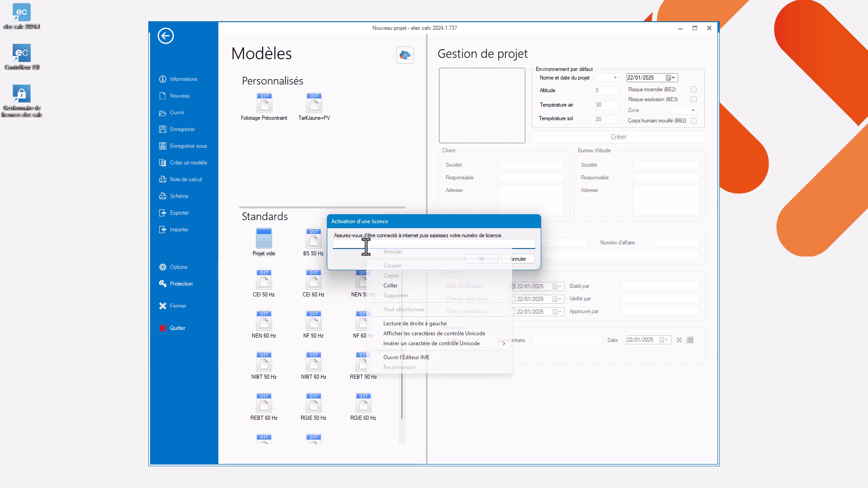
left_click(389, 284)
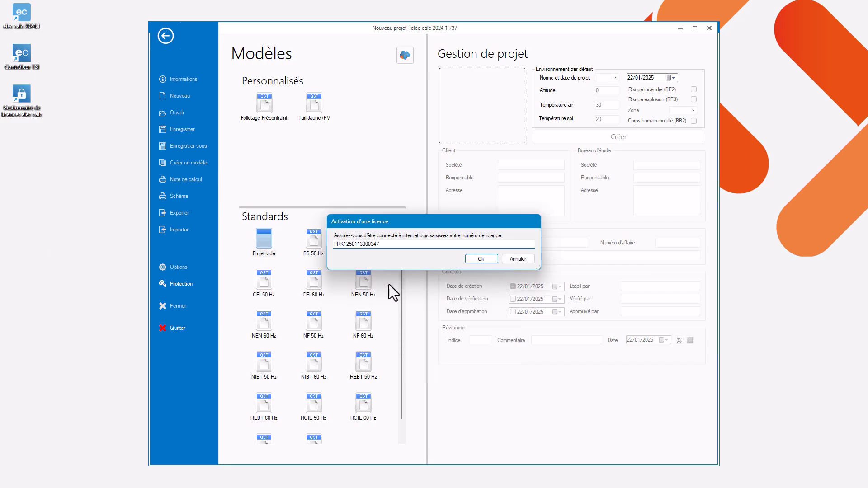
left_click(477, 262)
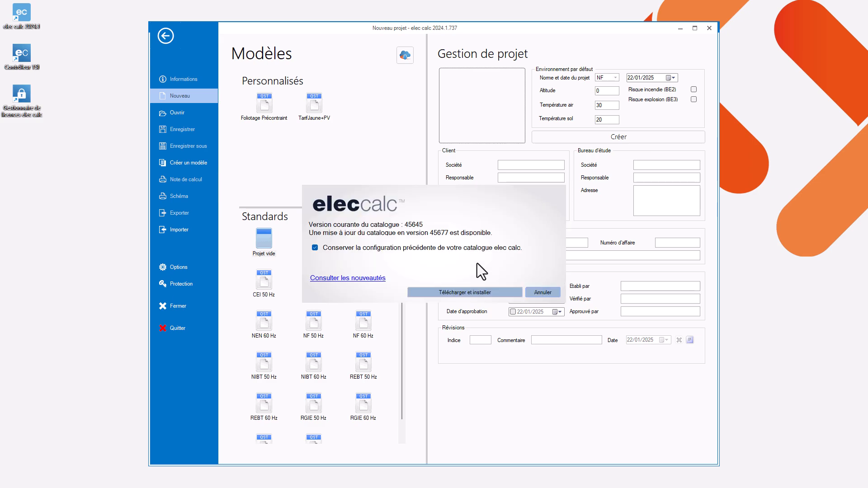
Step: Download and install catalogue update 45677, keeping the previous catalogue configuration
left_click(474, 293)
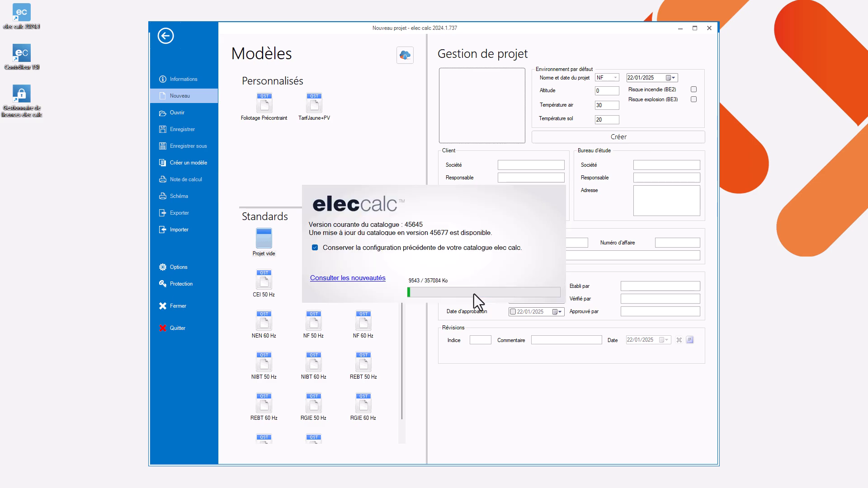